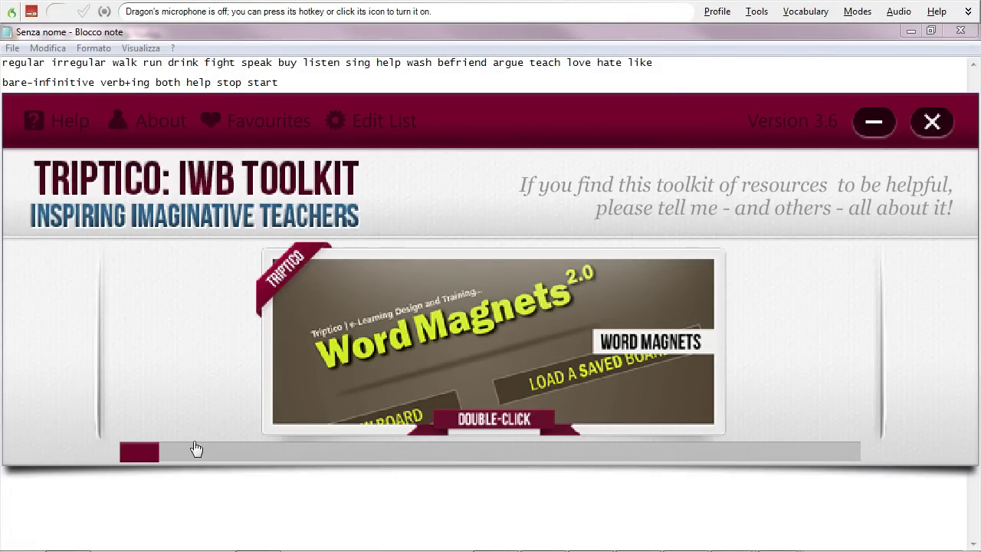
Launch Word Magnets maximized and start a new board from its Make a New Board page
left_click_drag(136, 453, 177, 454)
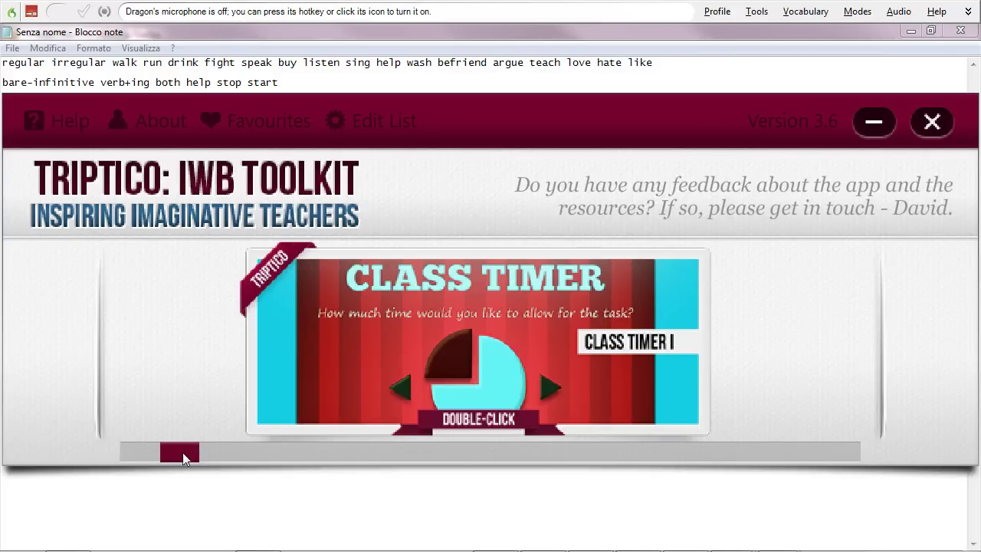
left_click_drag(182, 453, 221, 453)
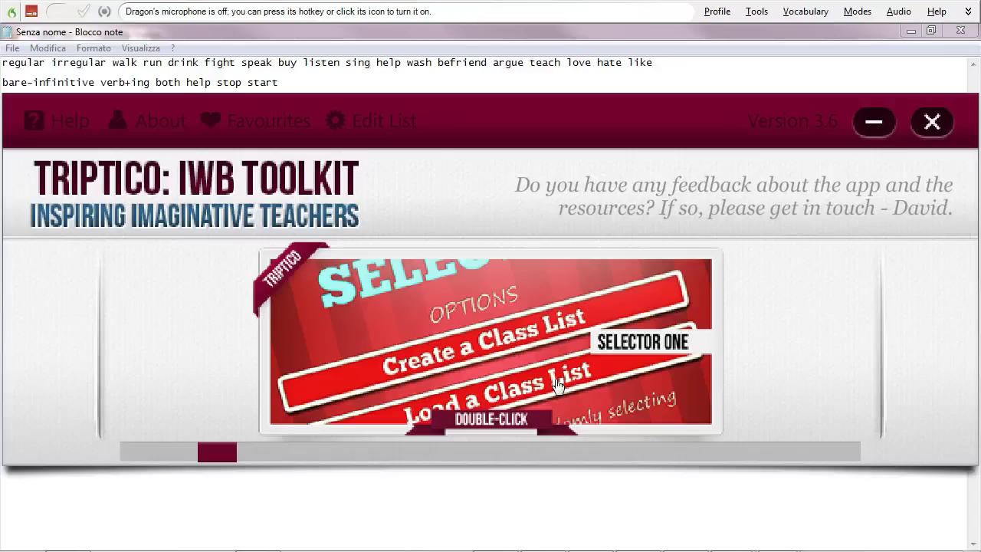
left_click_drag(217, 454, 416, 467)
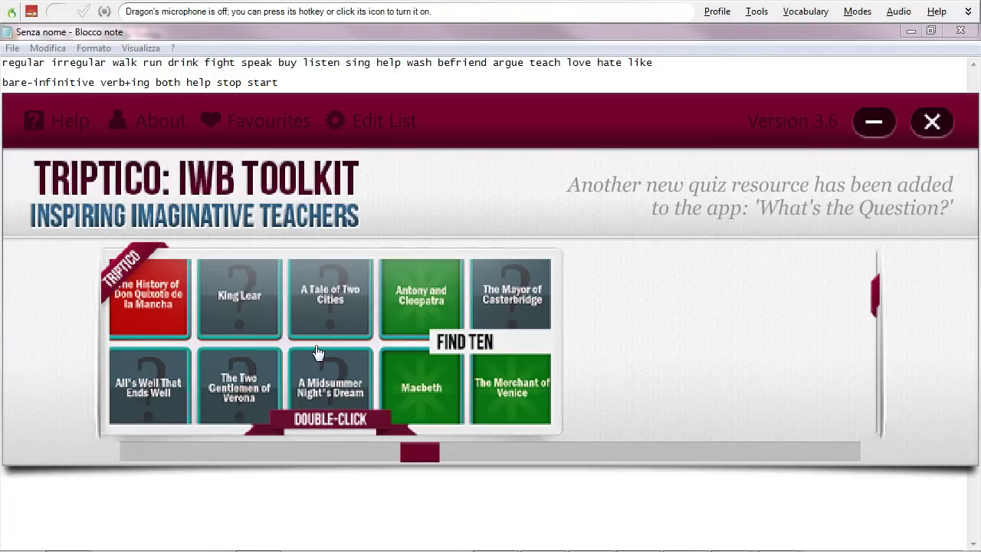
left_click_drag(422, 452, 45, 460)
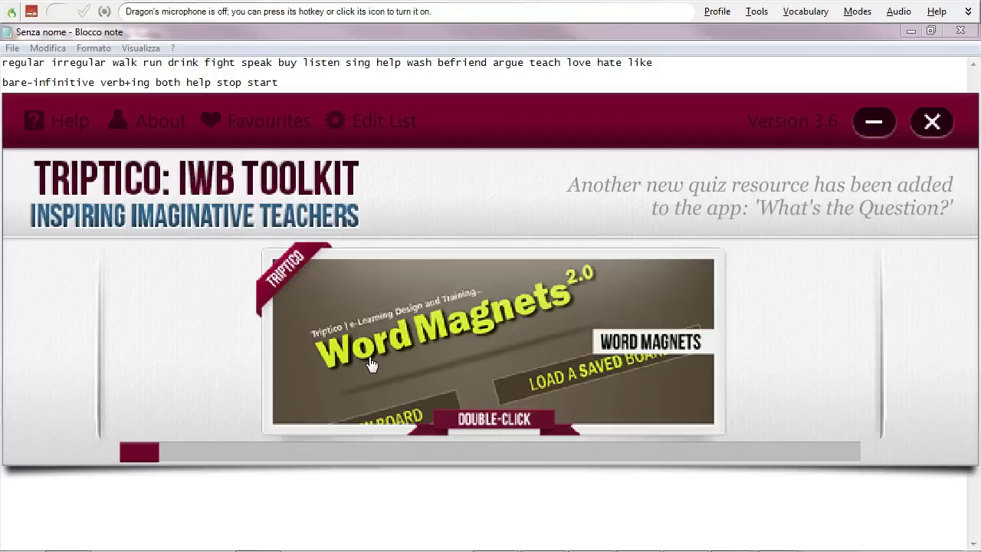
double_click(370, 365)
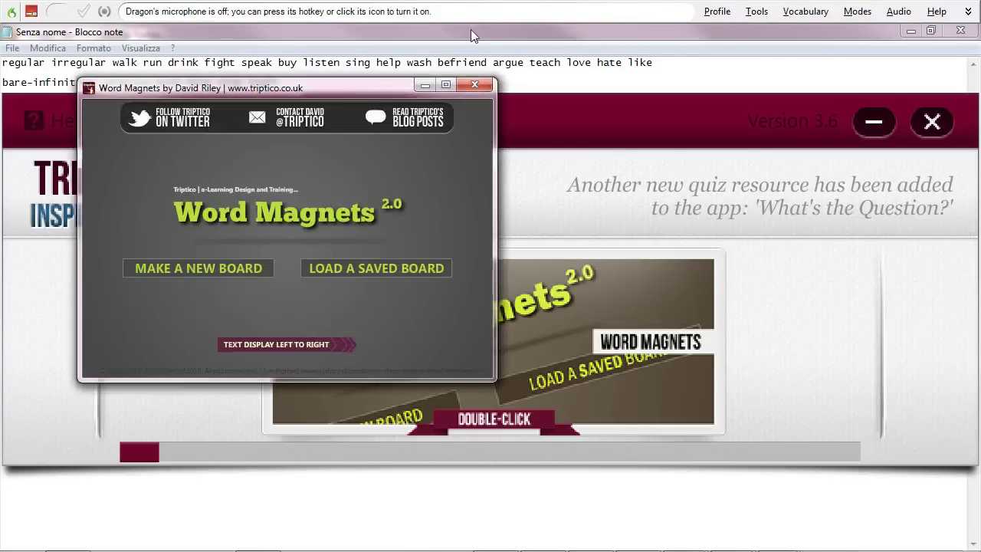
left_click(447, 85)
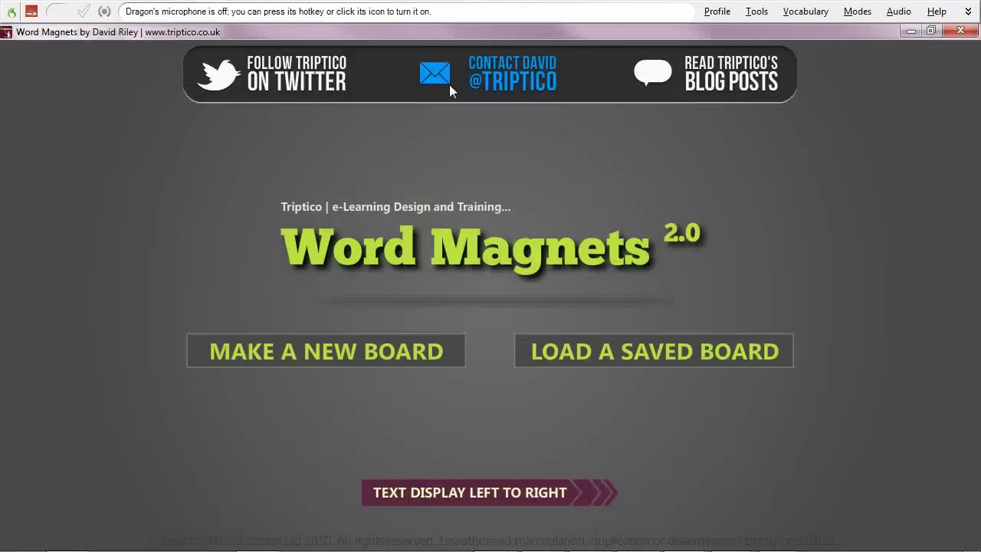
left_click(381, 363)
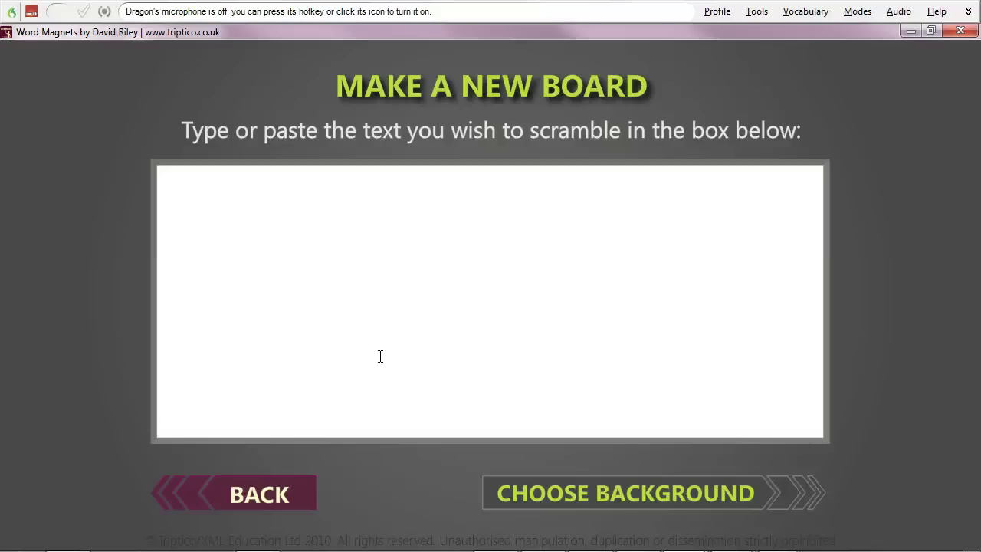
Copy the Toyota Prius paragraph from the self-driving car article in Firefox
mouse_move(694, 547)
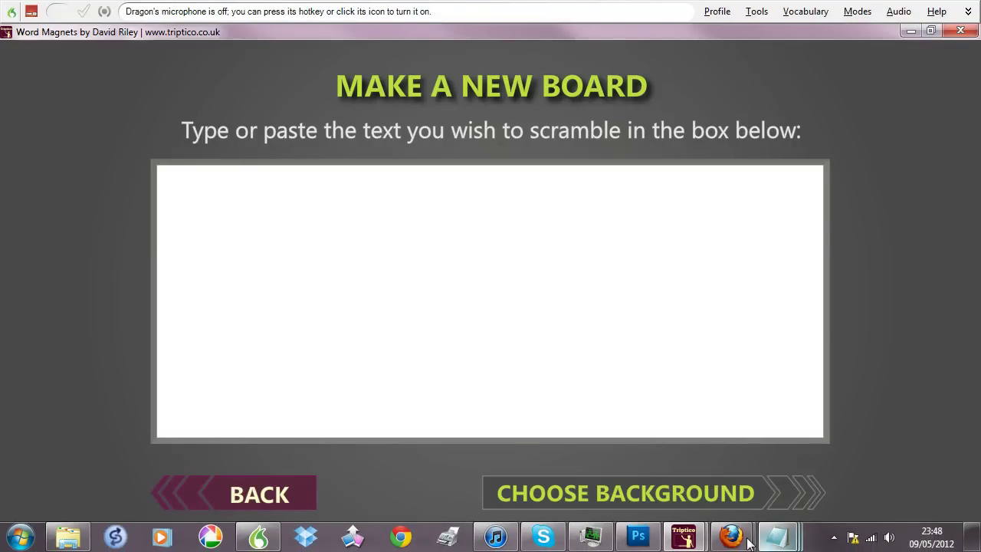
mouse_move(748, 540)
left_click(771, 456)
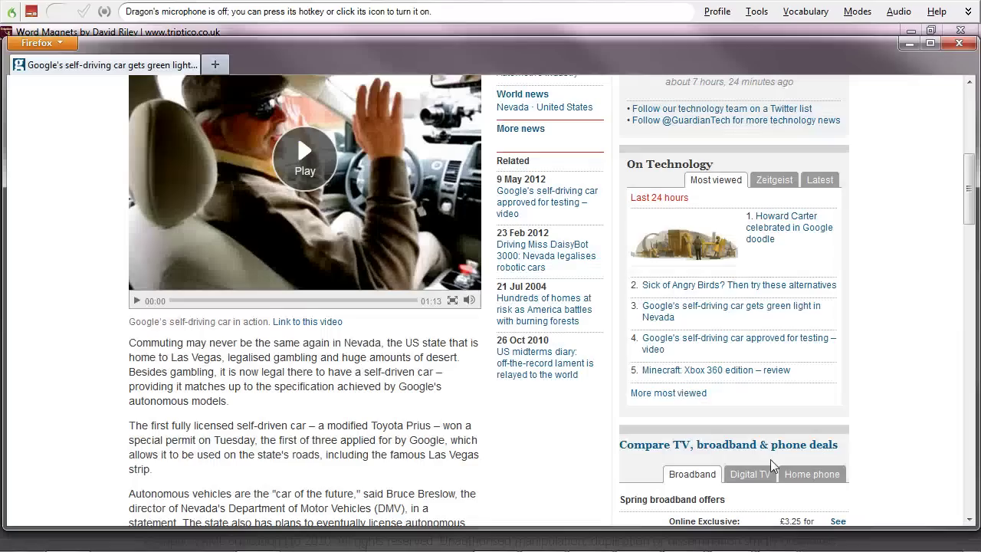
scroll(414, 410, "down", 3)
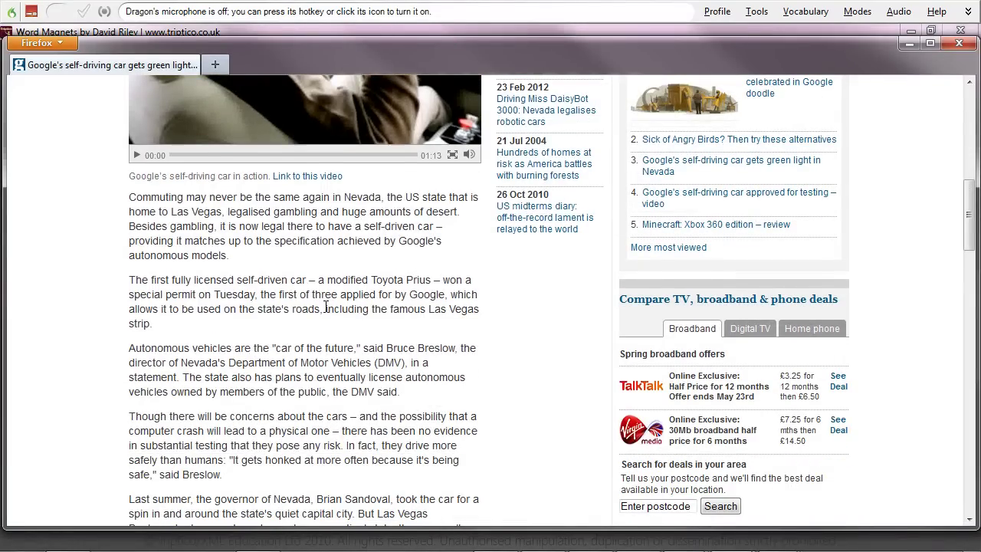
scroll(326, 307, "down", 2)
scroll(328, 305, "up", 3)
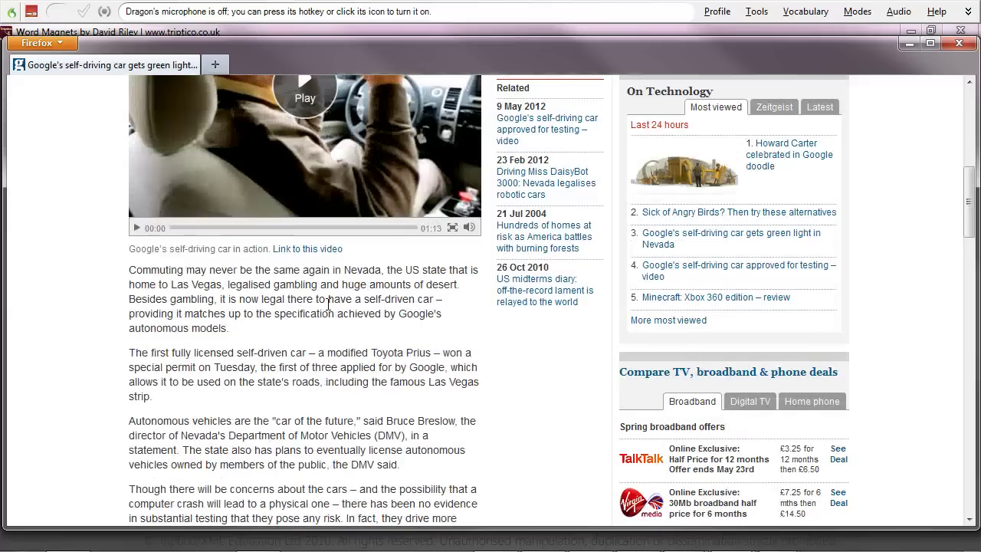
left_click_drag(182, 407, 132, 350)
right_click(144, 351)
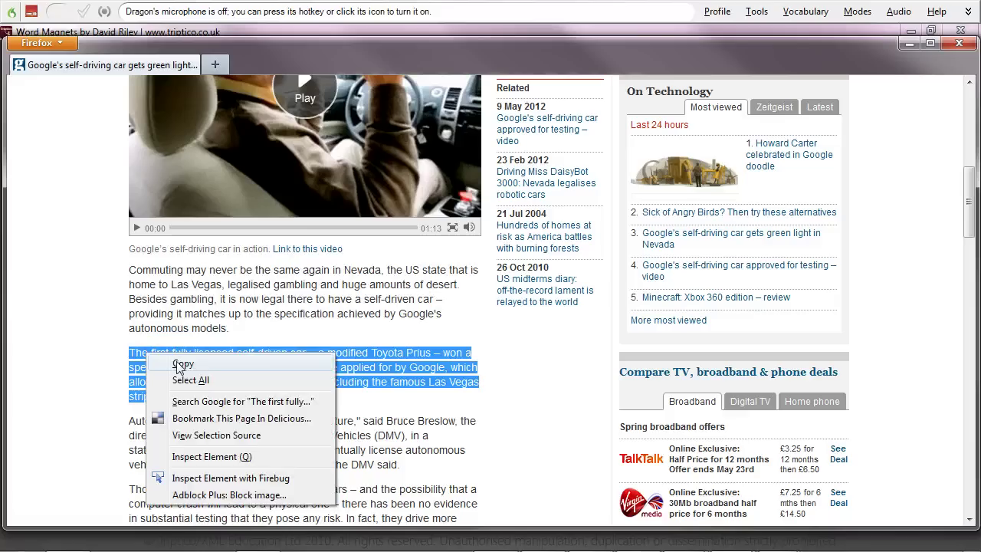
left_click(244, 368)
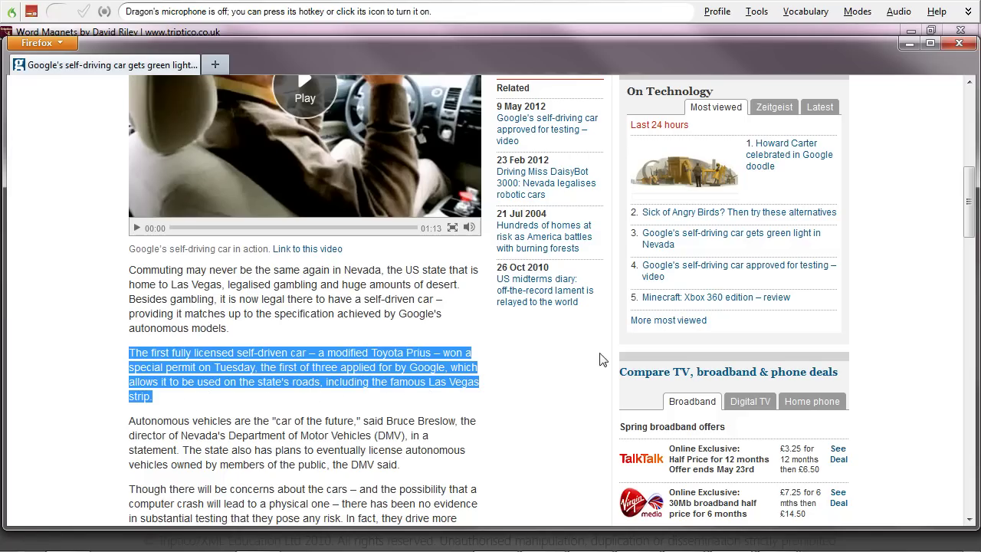
Paste the paragraph into the Word Magnets text box and proceed to background selection
left_click(907, 45)
left_click(443, 202)
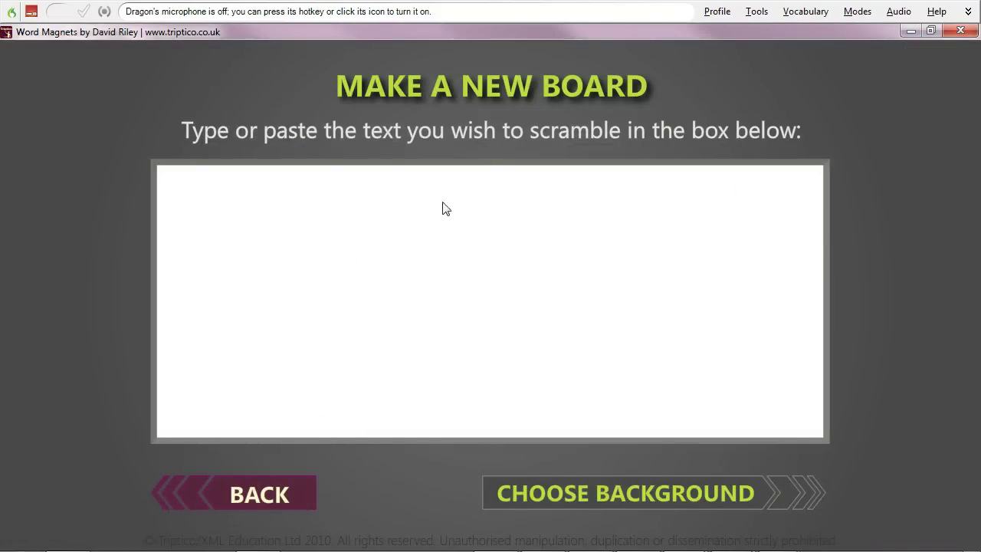
right_click(442, 204)
left_click(482, 246)
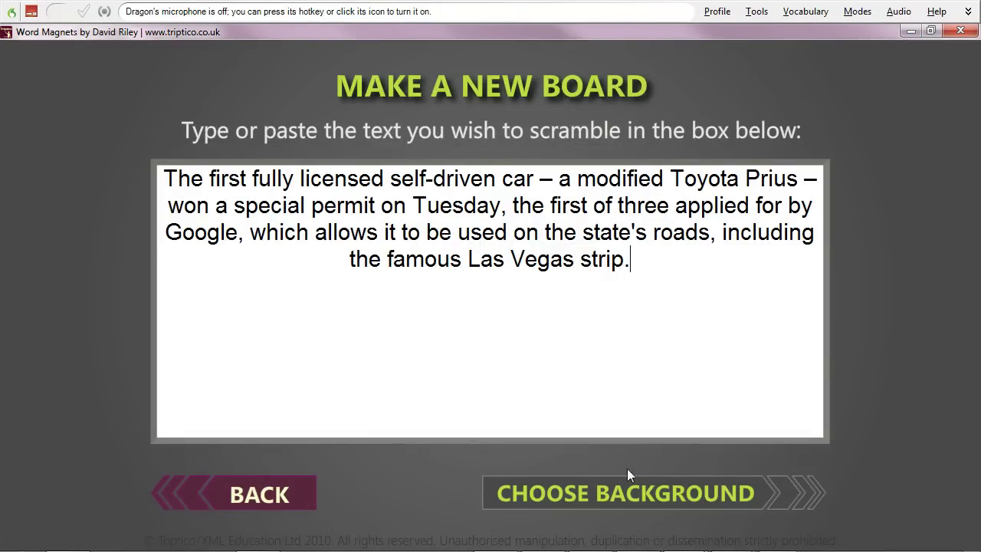
left_click(627, 500)
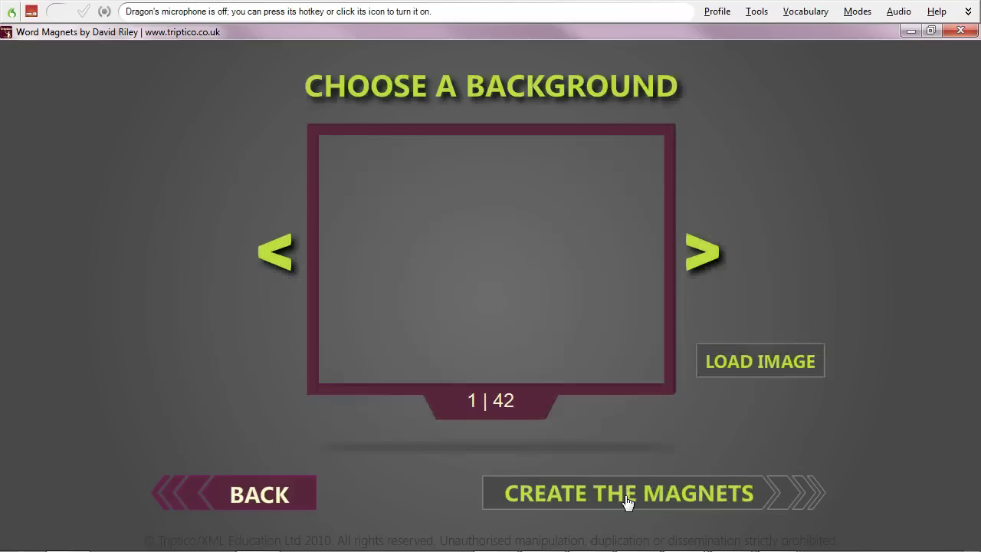
Keep the plain background 1 of 42 after previewing the split one, and create the magnets
left_click(701, 251)
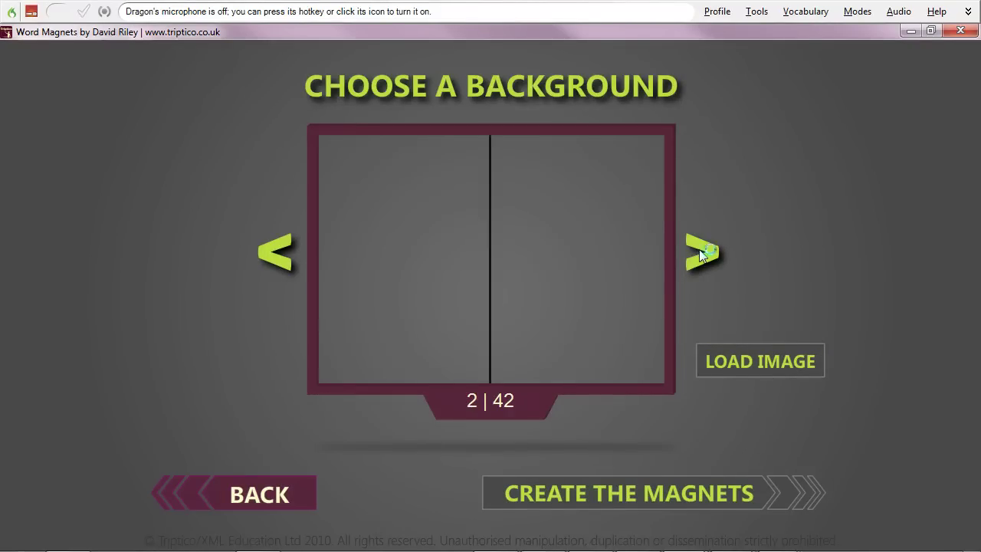
left_click(269, 260)
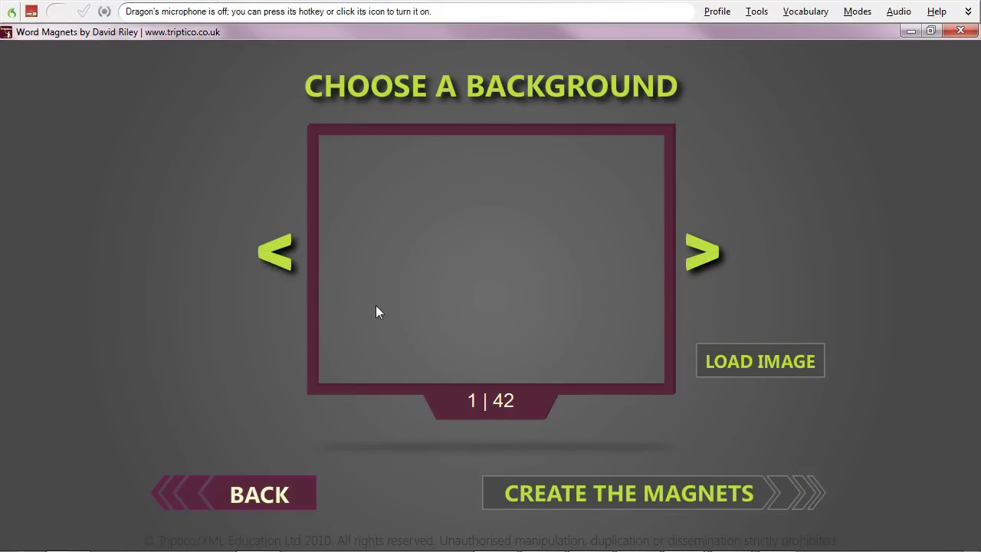
left_click(622, 500)
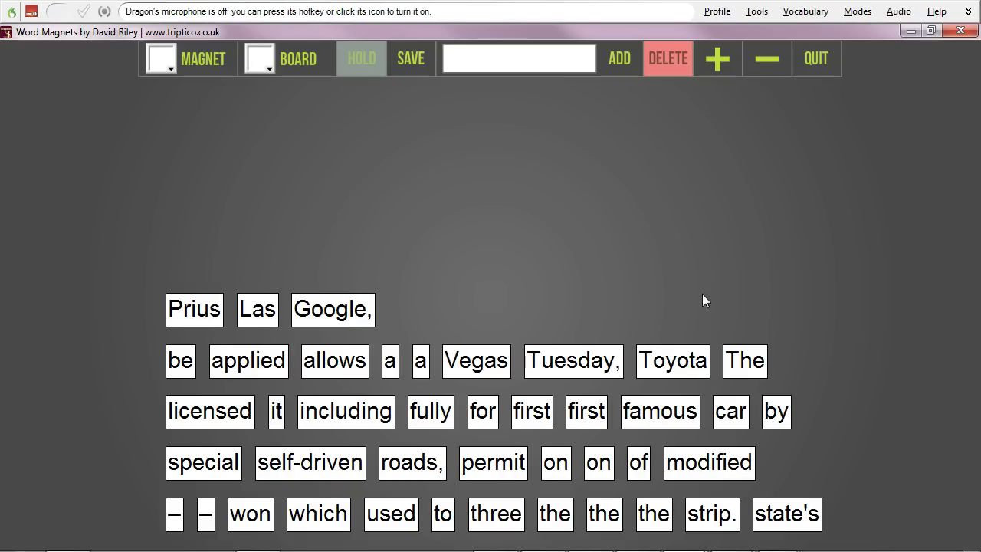
Arrange 'Google, applied for a permit which allows Tuesday,' along the top row
left_click_drag(316, 295, 146, 130)
left_click_drag(263, 363, 370, 143)
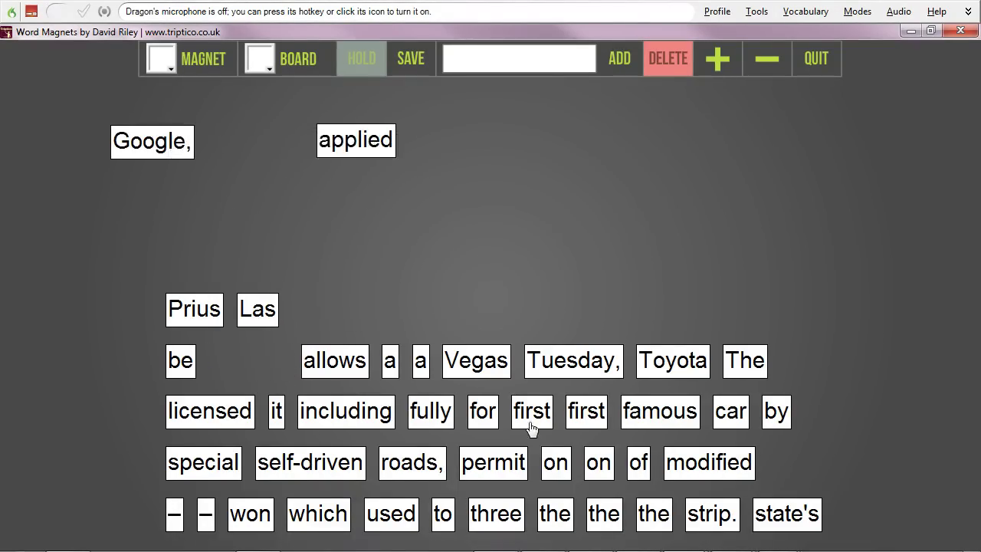
left_click_drag(487, 417, 434, 149)
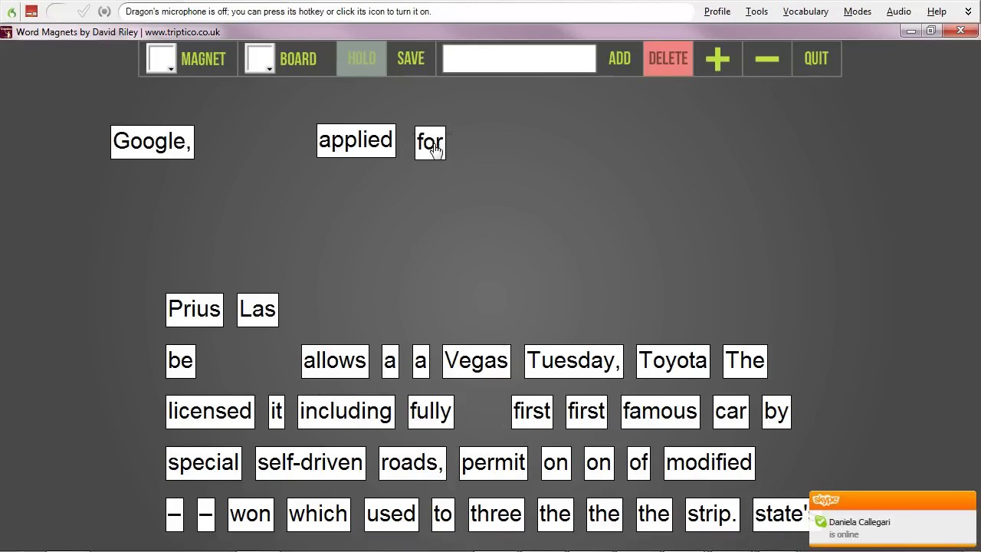
left_click_drag(465, 464, 505, 144)
left_click_drag(423, 374, 467, 154)
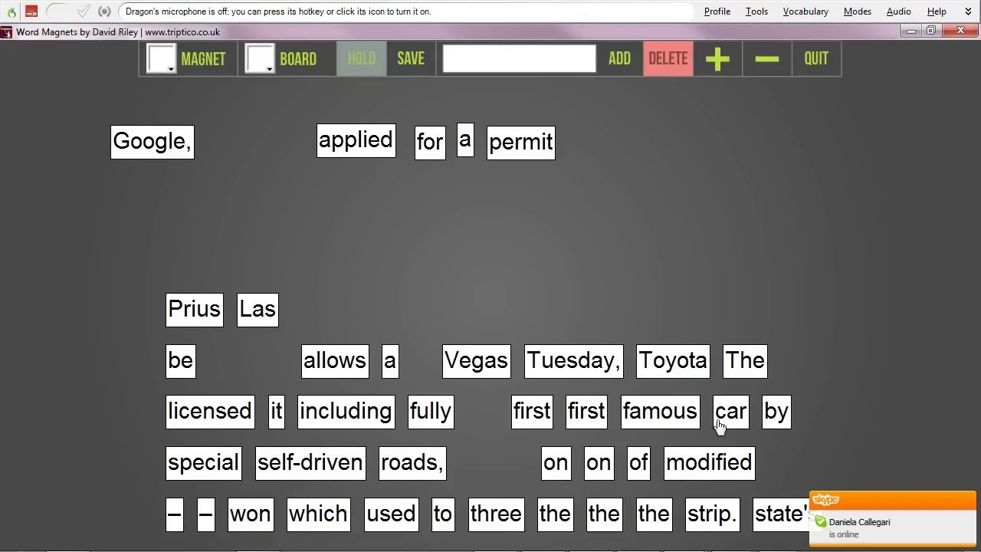
left_click_drag(299, 515, 598, 150)
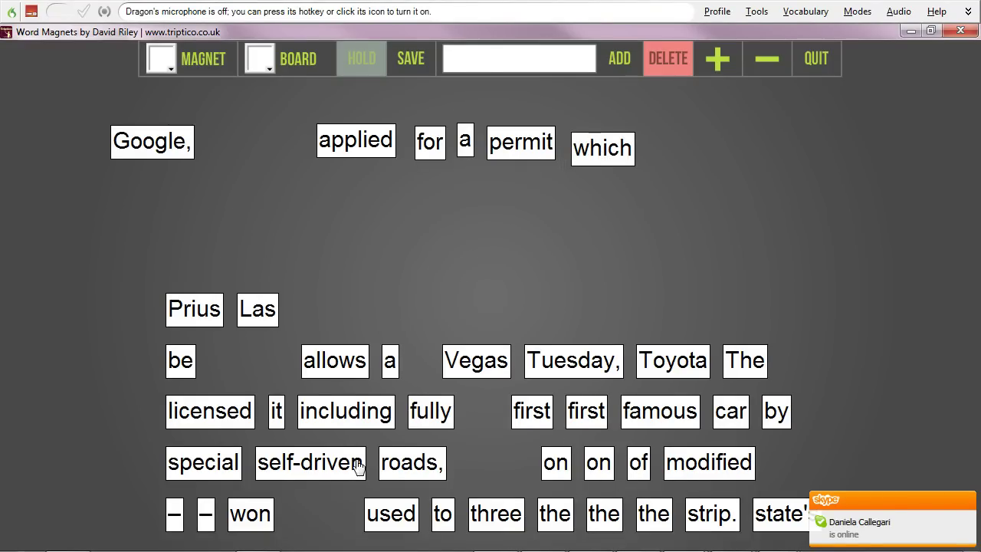
left_click_drag(317, 360, 666, 153)
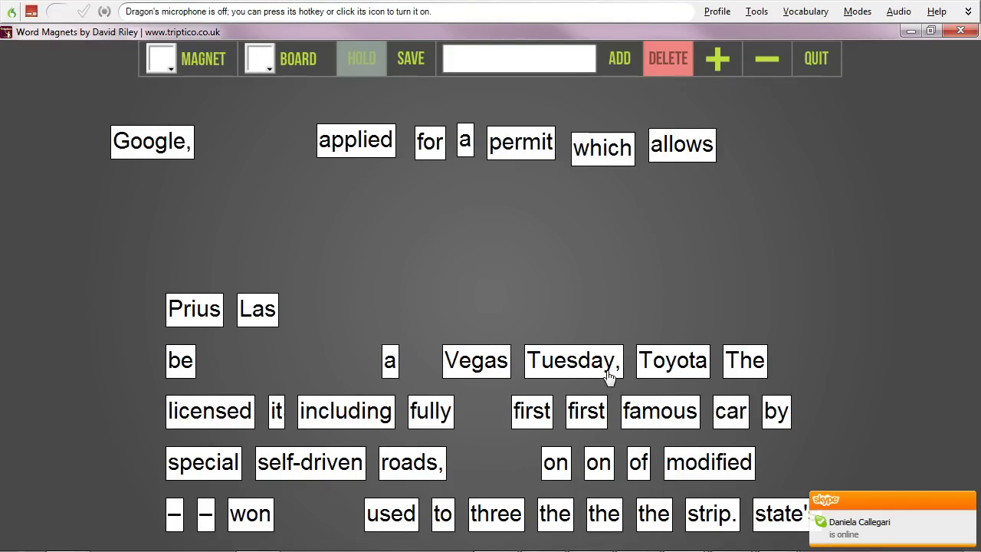
left_click_drag(152, 143, 235, 135)
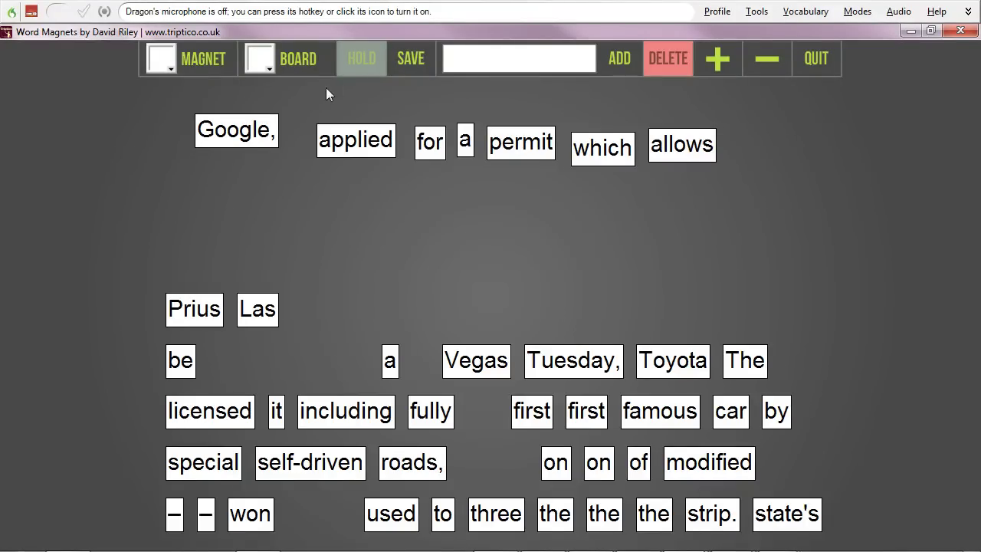
left_click_drag(243, 128, 251, 139)
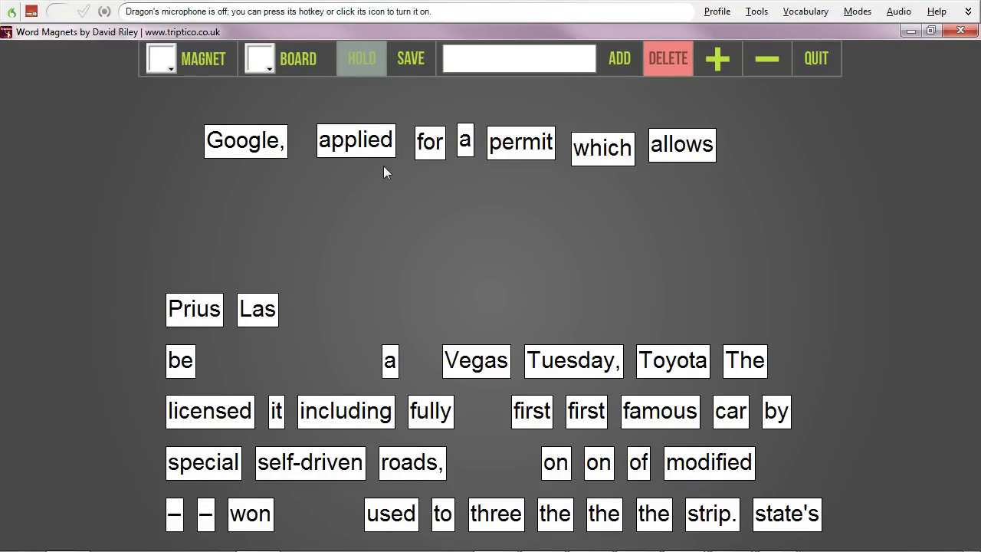
left_click(565, 362)
left_click_drag(565, 362, 796, 143)
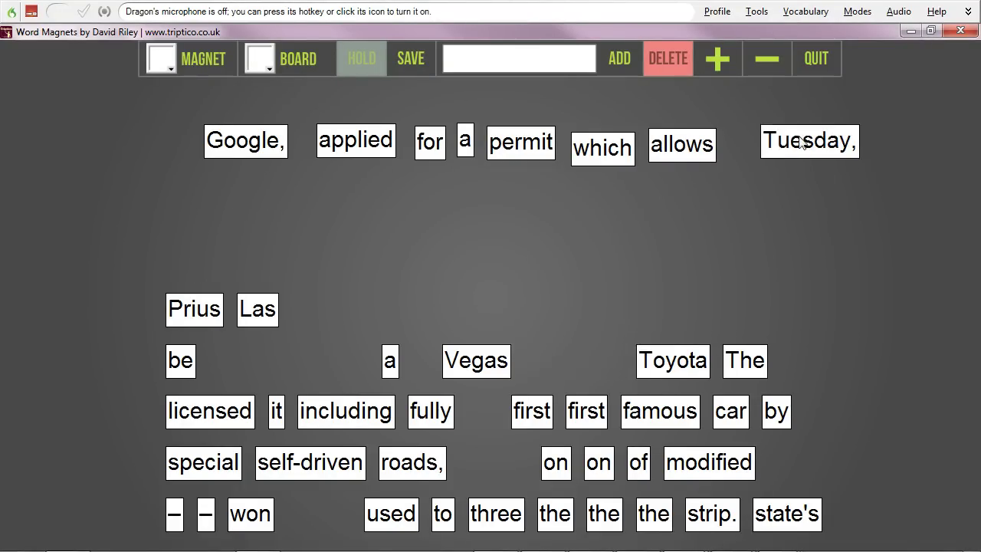
Quit to a new empty board and copy the verb list from Notepad
left_click(822, 69)
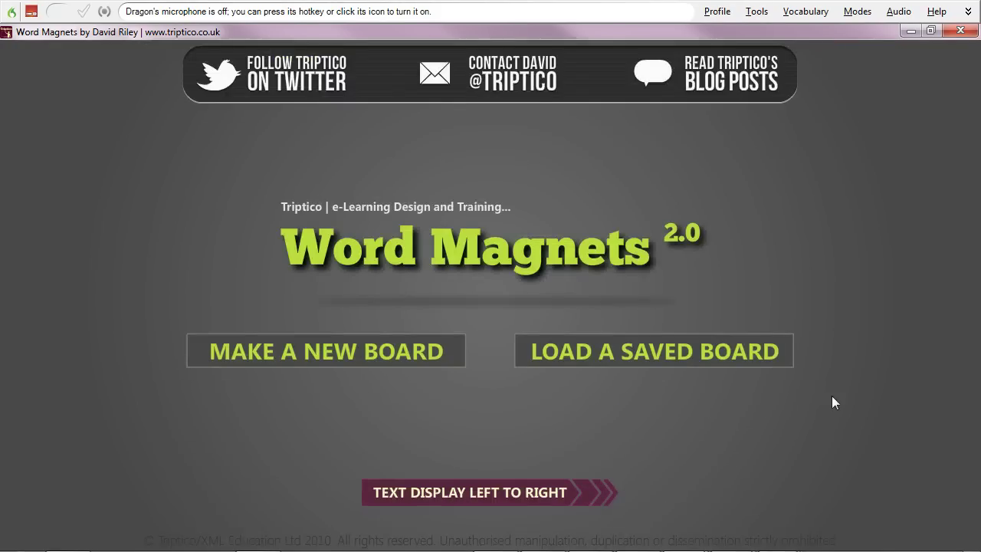
left_click(405, 351)
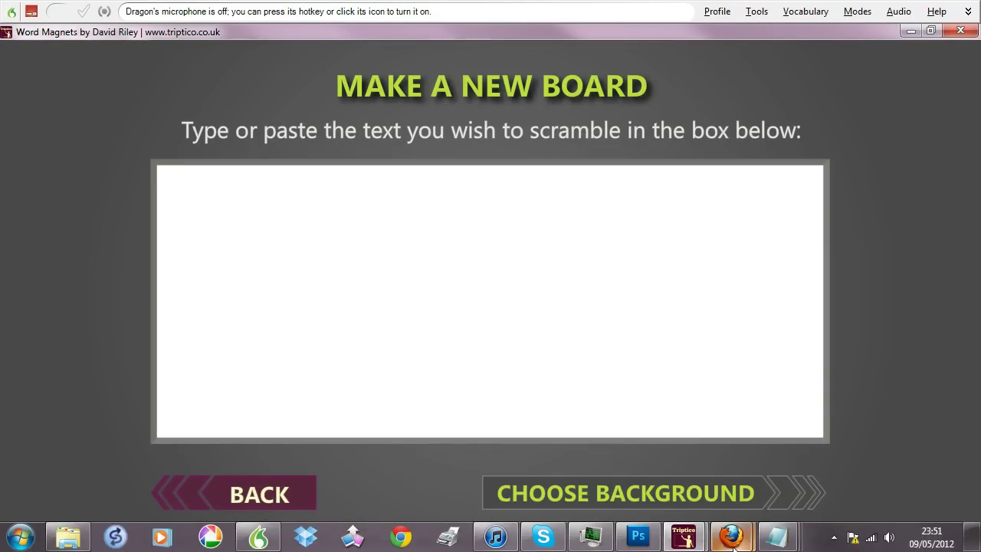
mouse_move(779, 537)
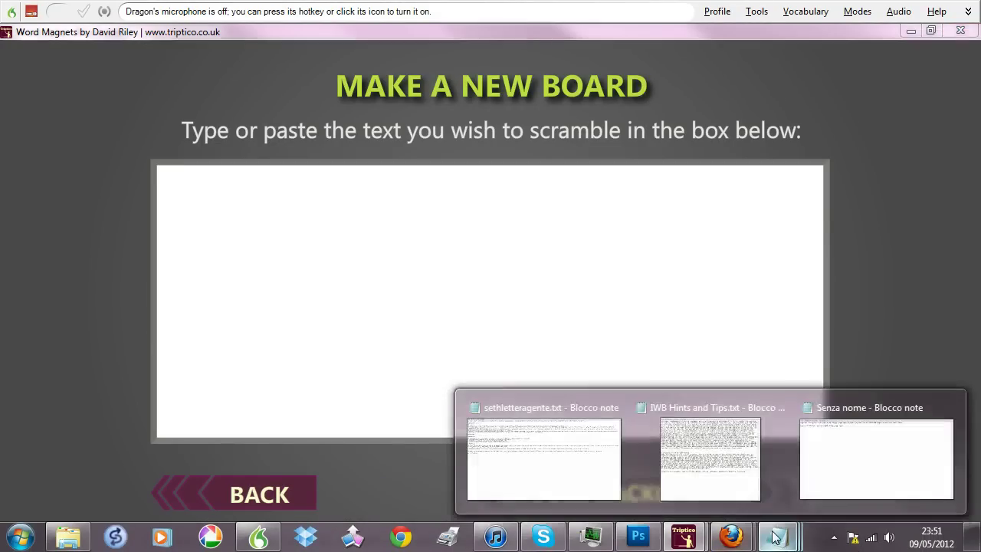
left_click(830, 436)
left_click_drag(684, 63, 9, 63)
right_click(126, 67)
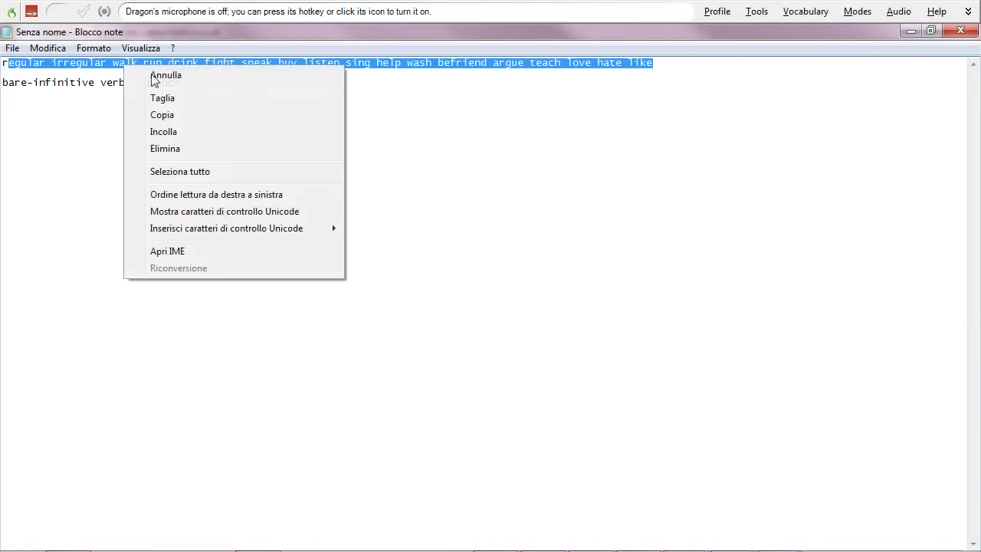
left_click(175, 115)
left_click(910, 31)
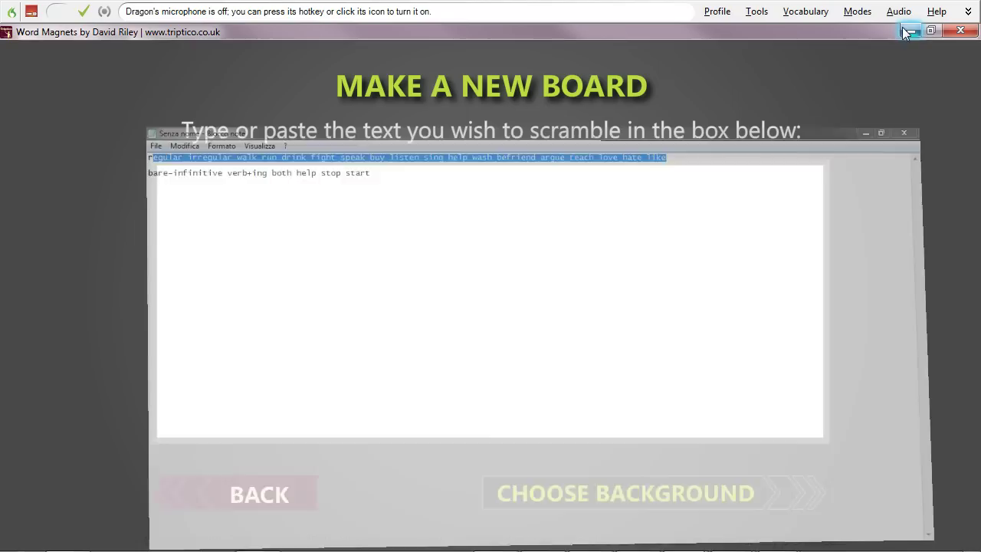
Paste the verb list into the text box and add the missing 'r' of 'regular'
right_click(352, 199)
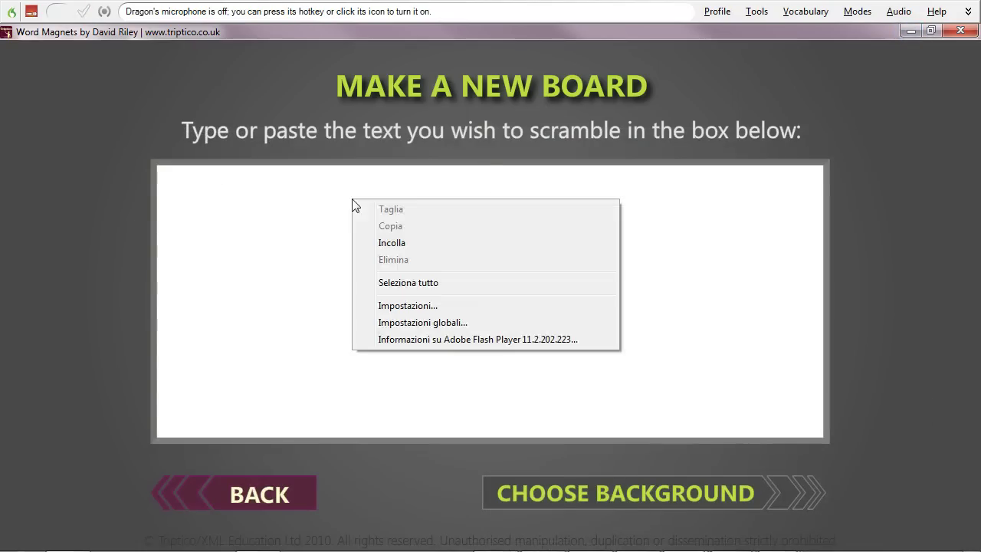
left_click(434, 243)
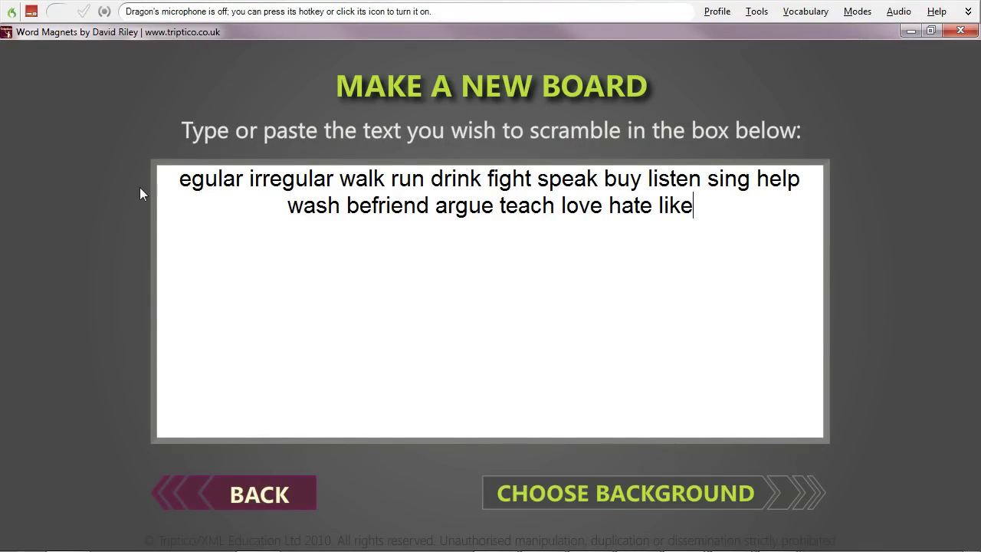
type("r")
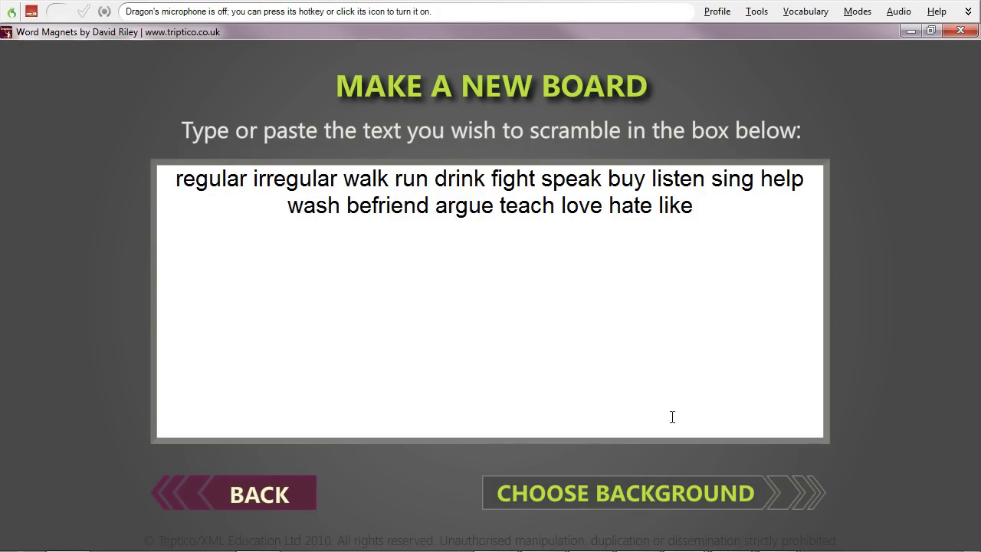
Pick background 2 of 42 with one vertical divider and create the verb magnets
left_click(650, 503)
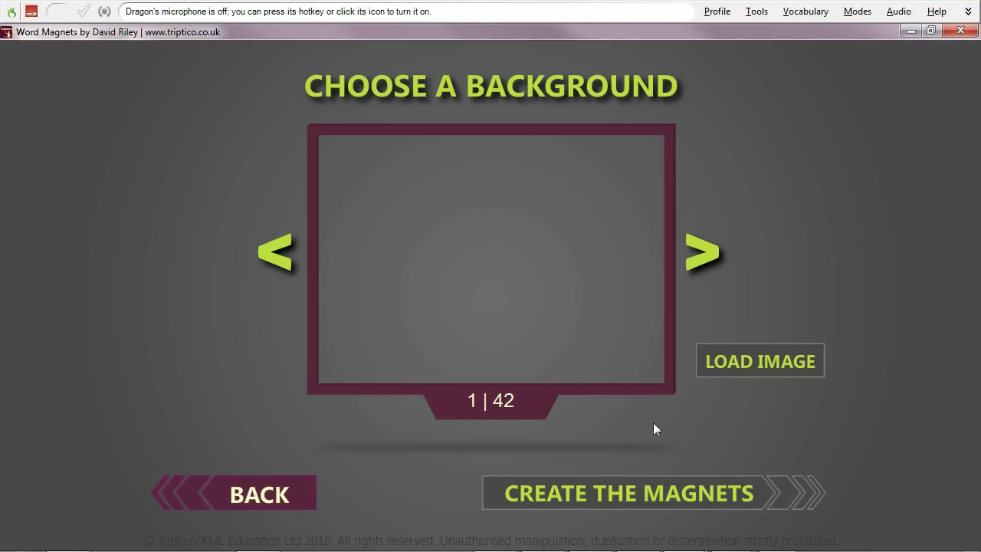
left_click(708, 265)
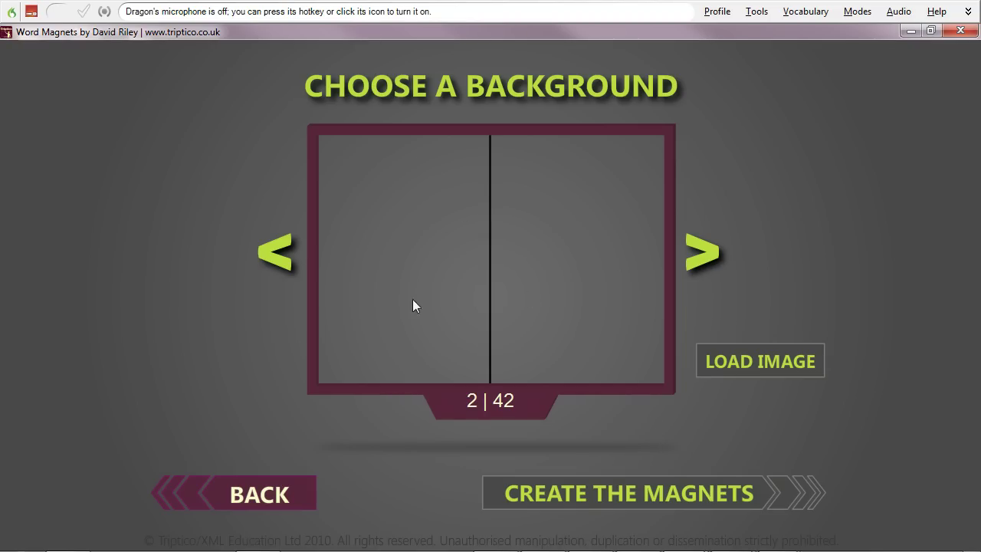
left_click(714, 260)
left_click(715, 260)
left_click(715, 260)
left_click(714, 259)
left_click(715, 259)
left_click(714, 260)
left_click(715, 261)
left_click(276, 267)
left_click(276, 267)
left_click(276, 267)
left_click(276, 266)
left_click(276, 267)
left_click(276, 267)
left_click(276, 259)
left_click(672, 500)
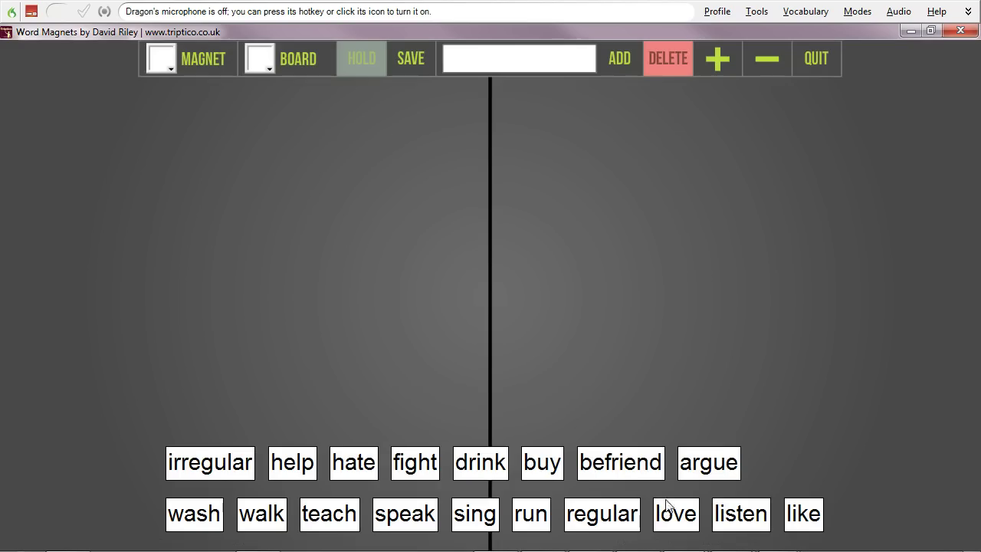
Place irregular with drink and fight on the left; regular with befriend, hate, help on the right
left_click_drag(228, 469, 253, 138)
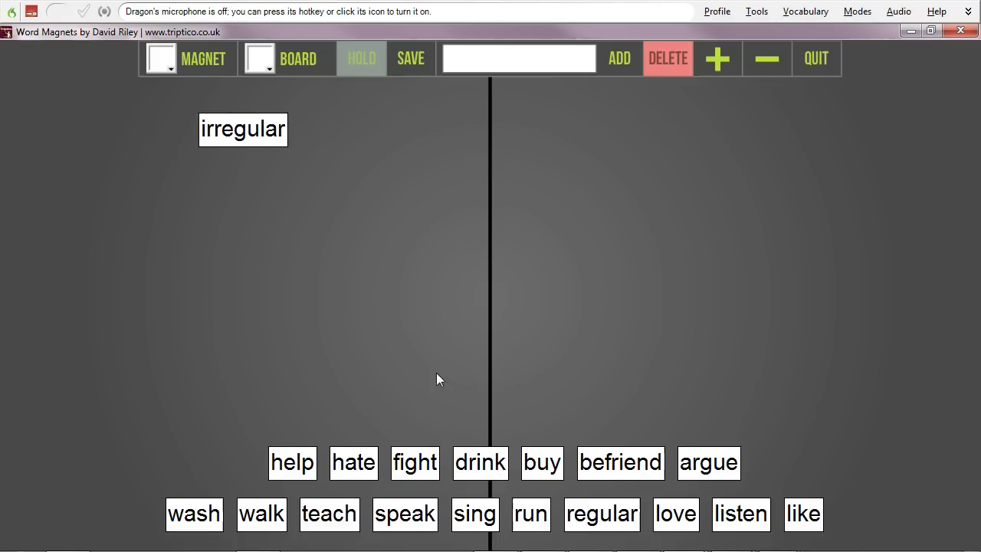
left_click_drag(606, 515, 655, 109)
left_click_drag(626, 464, 686, 179)
left_click_drag(476, 473, 186, 229)
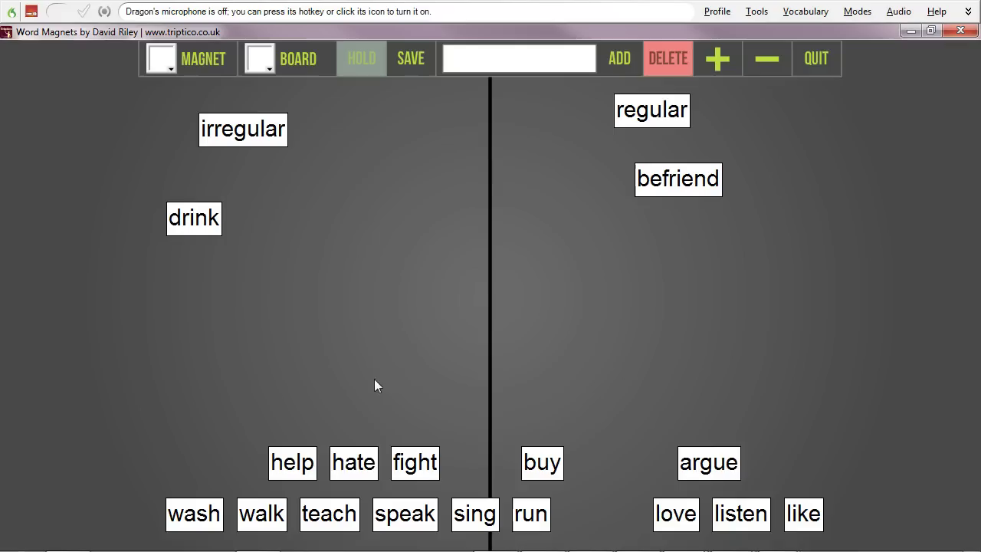
left_click_drag(355, 466, 546, 197)
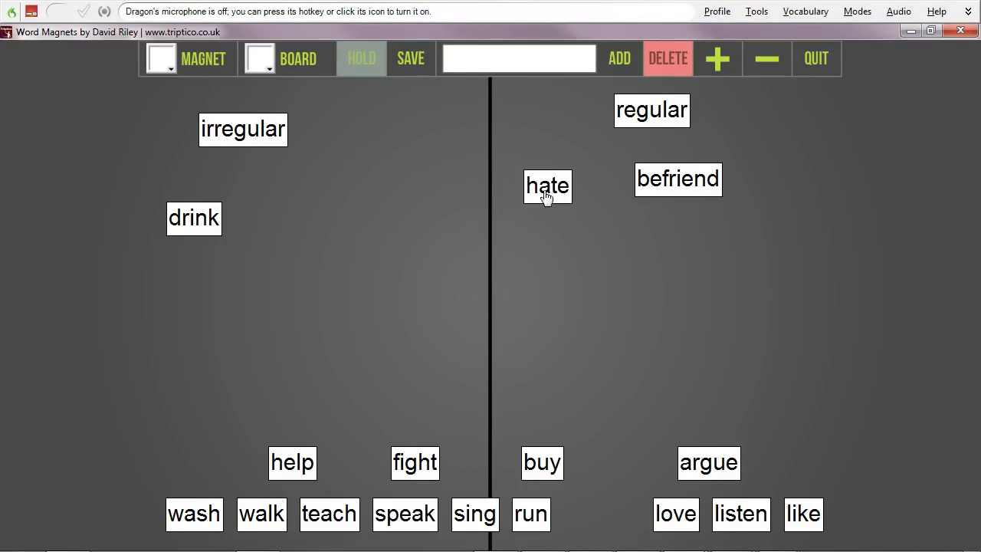
left_click_drag(416, 467, 293, 207)
left_click_drag(293, 470, 685, 216)
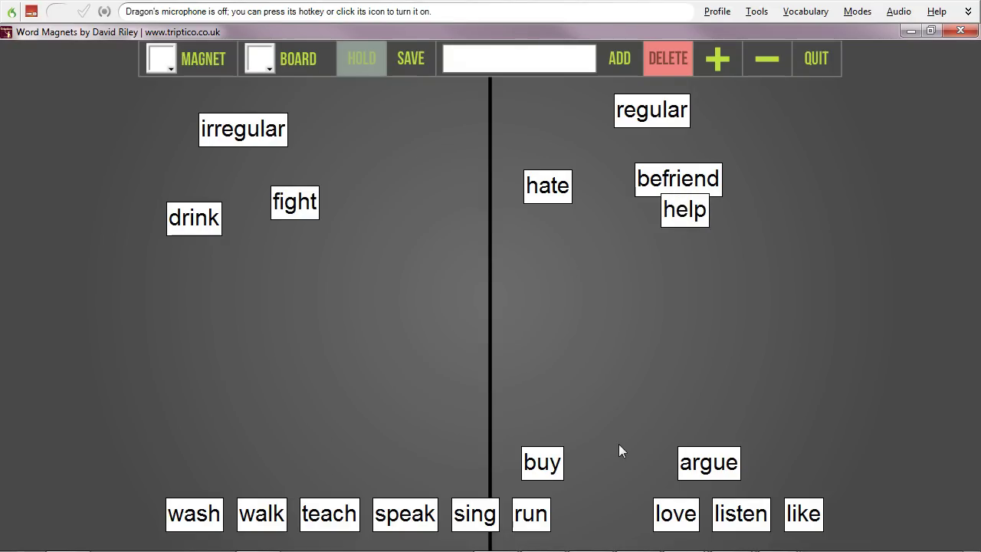
Add a 'see' magnet, move it into the right half, and bring up the save dialog
left_click(512, 59)
type("see")
left_click(619, 61)
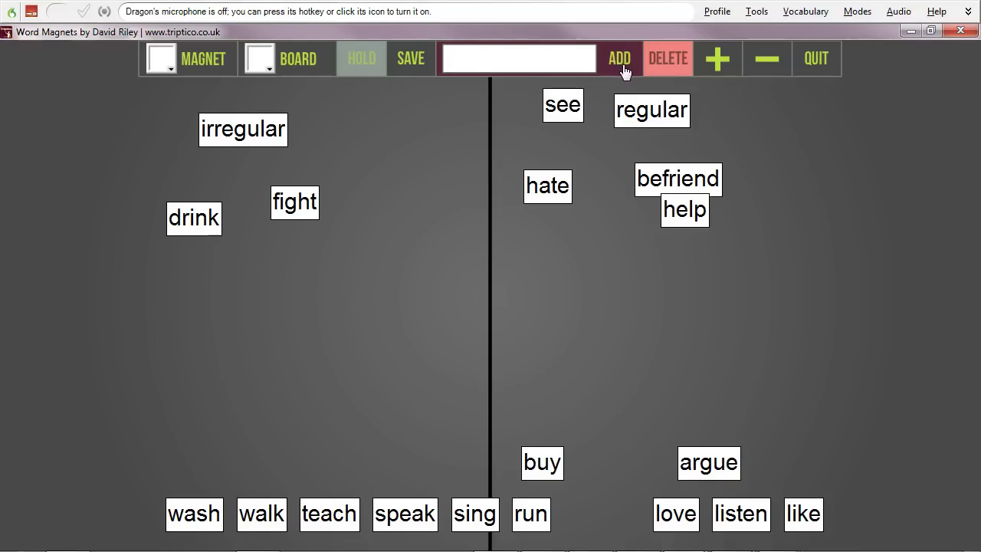
left_click_drag(571, 111, 629, 340)
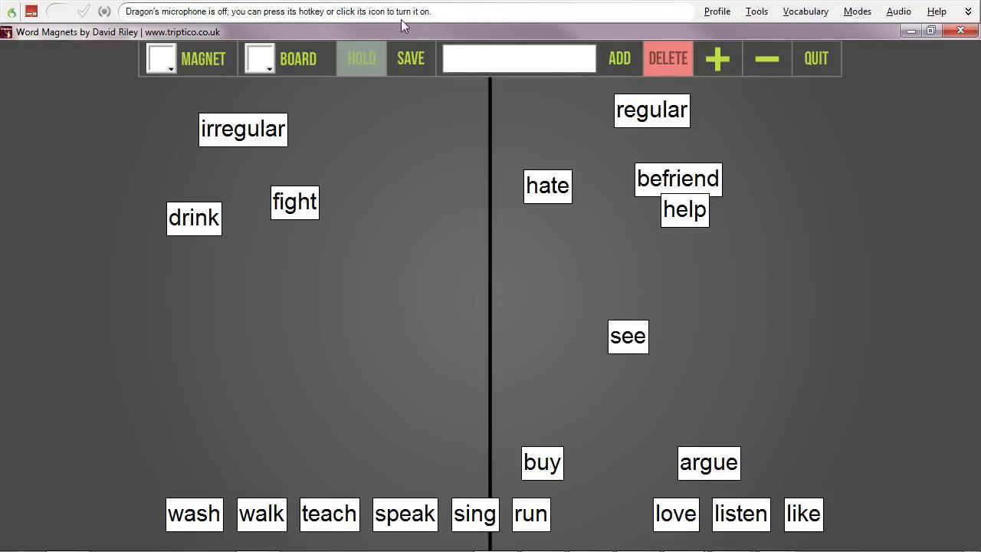
left_click(401, 60)
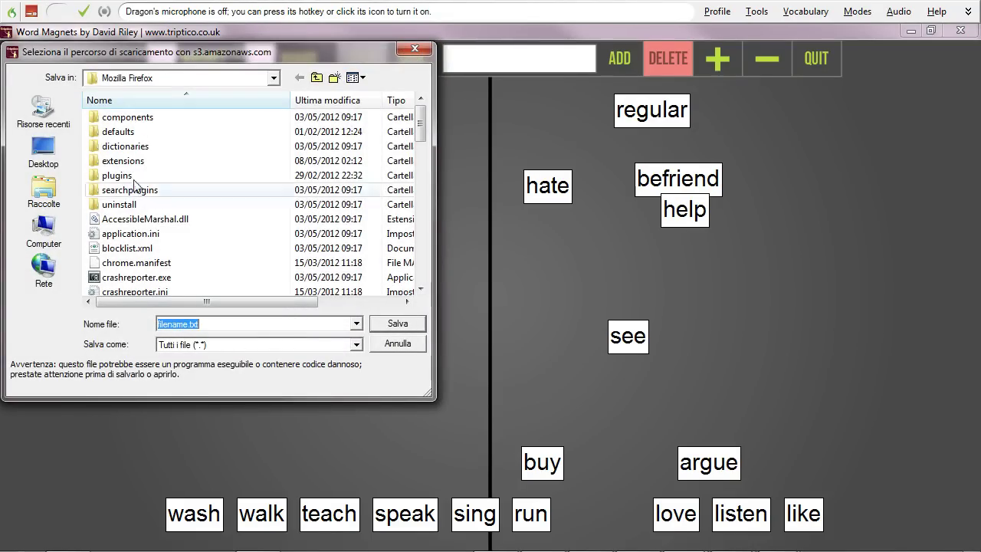
Save the board to the Desktop as 'regular Irregular'
left_click(43, 149)
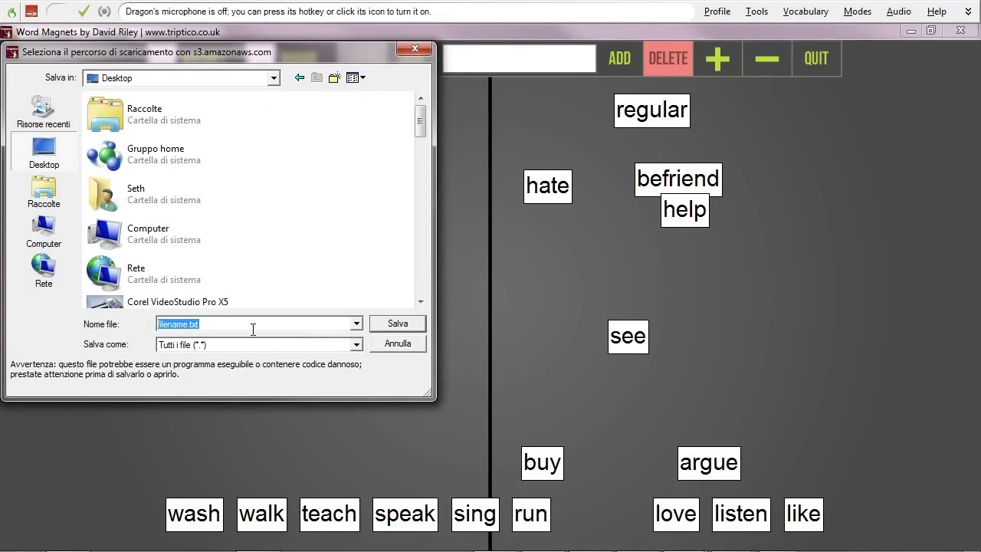
type("re")
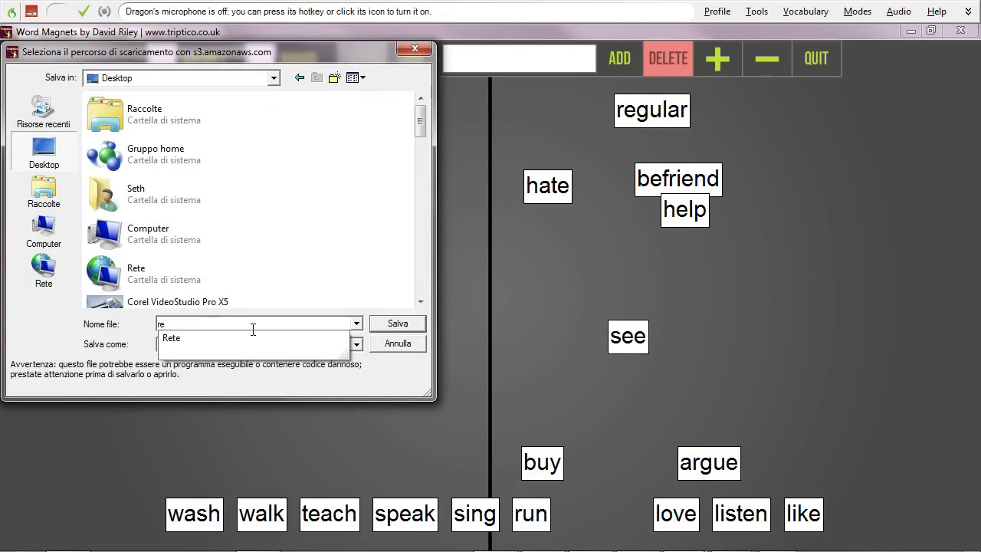
type("gular Irregular")
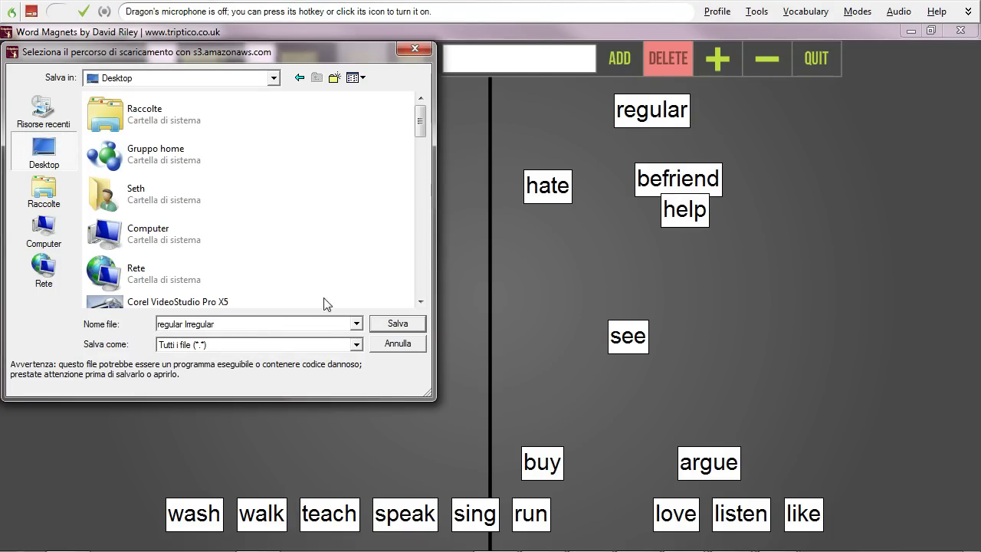
left_click(399, 325)
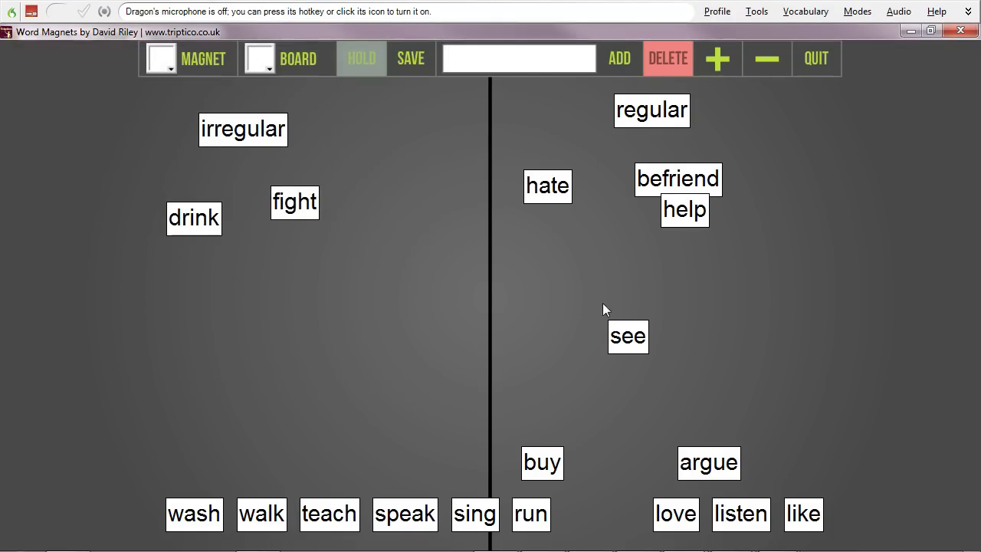